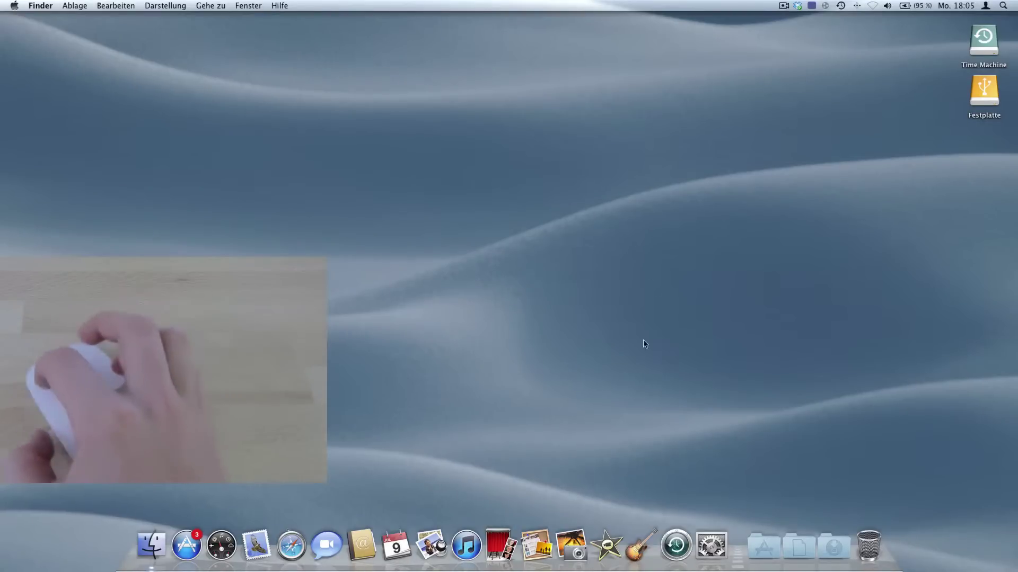
Review the standard mouse settings in System Preferences, then close the window
left_click(707, 546)
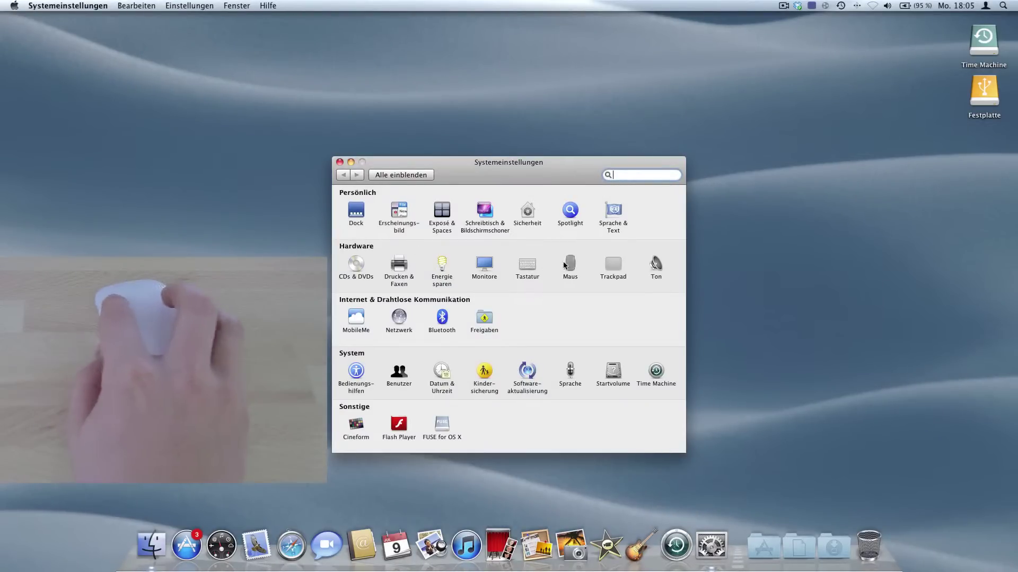
left_click(569, 265)
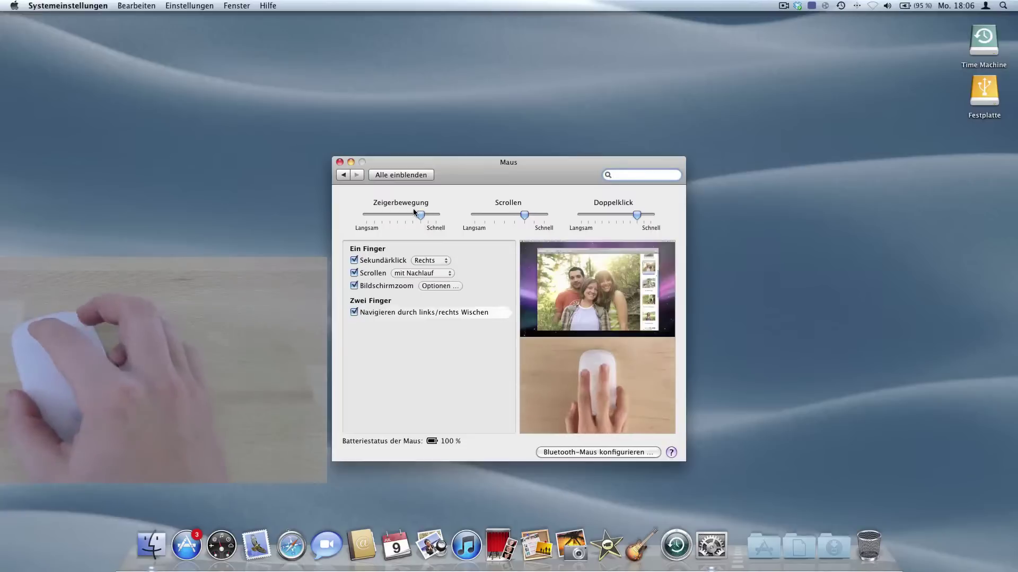
left_click(339, 162)
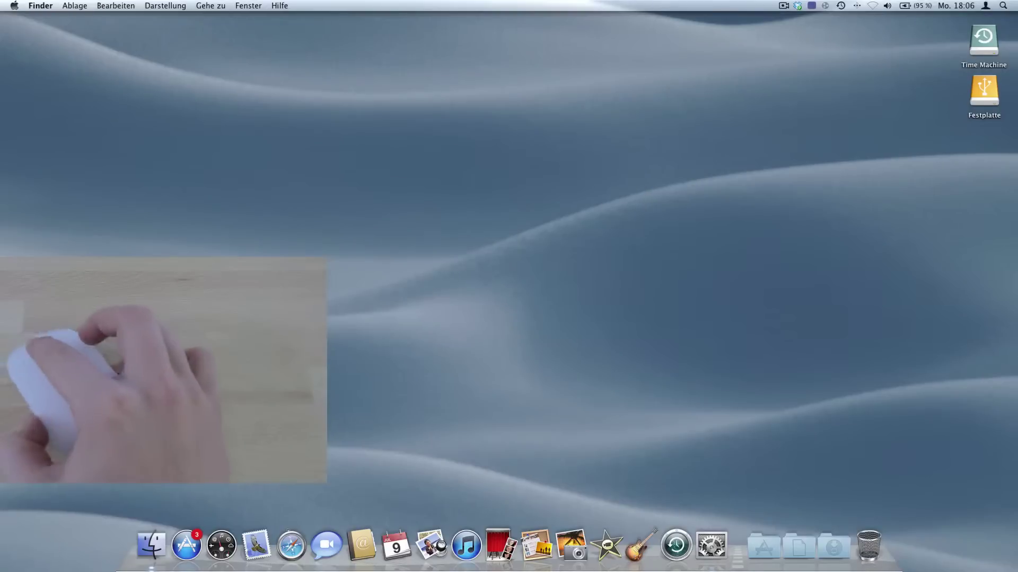
Switch to Safari and load magicprefs.com
left_click(291, 545)
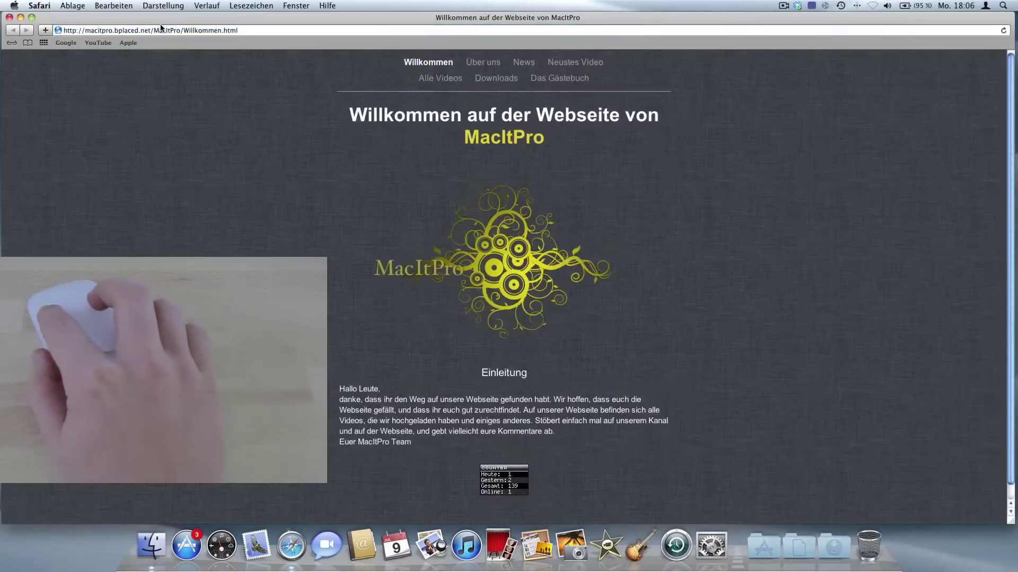
left_click(160, 33)
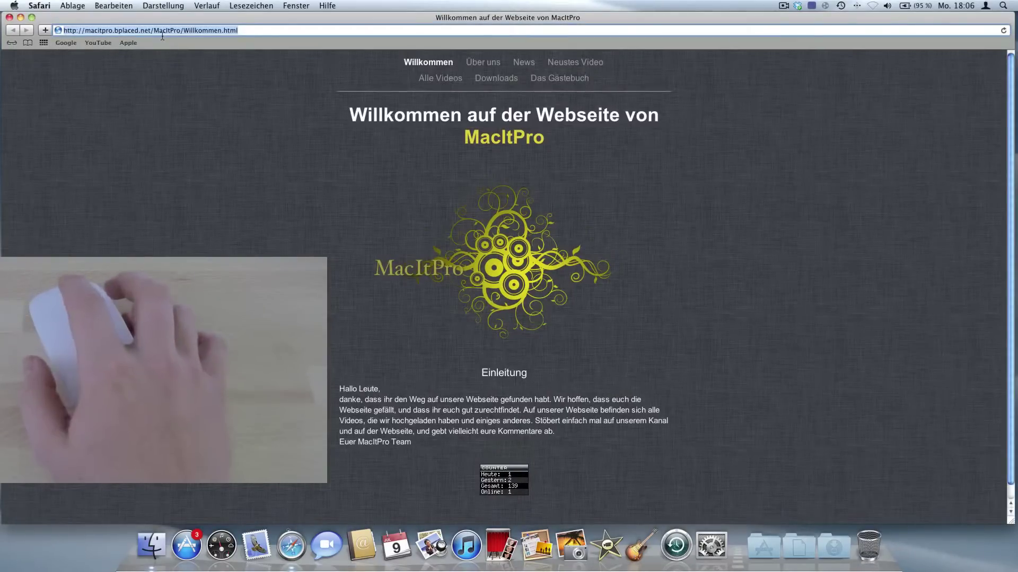
type("magicprefs.com/")
key("Return")
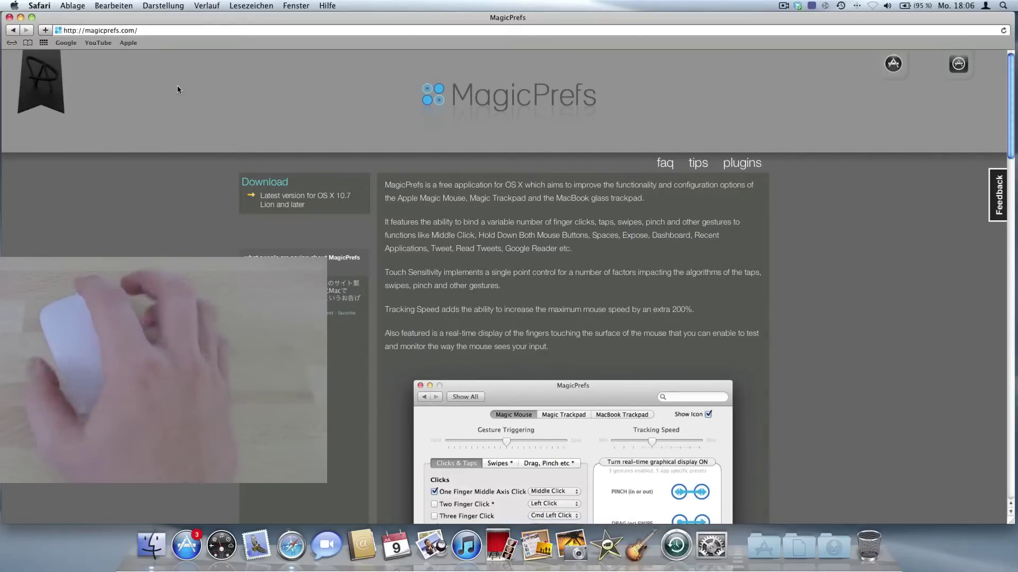
Download the latest MagicPrefs version for OS X 10.7, clear the older download entries and minimize the browser window
scroll(432, 248, "down", 5)
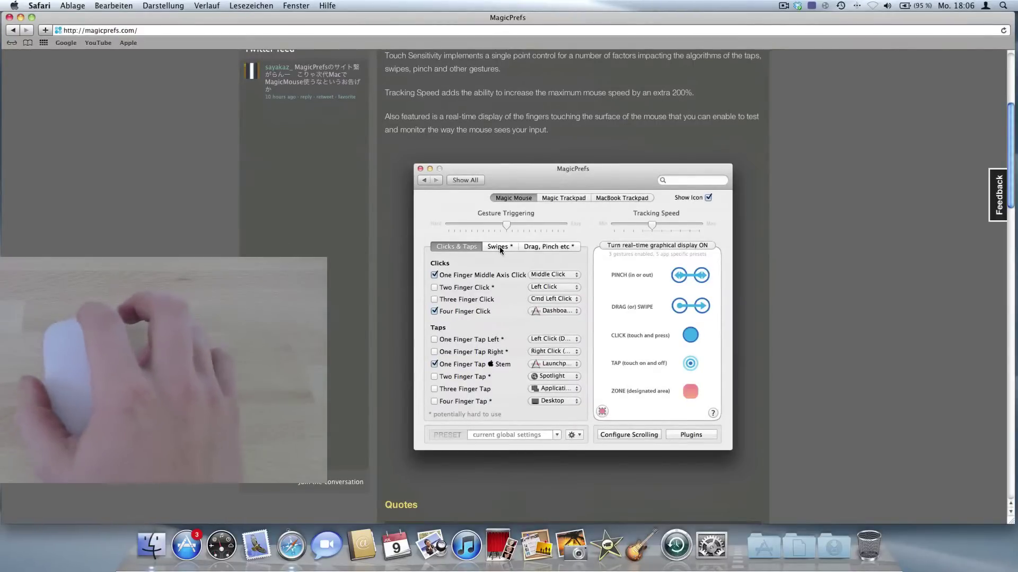
scroll(500, 246, "up", 5)
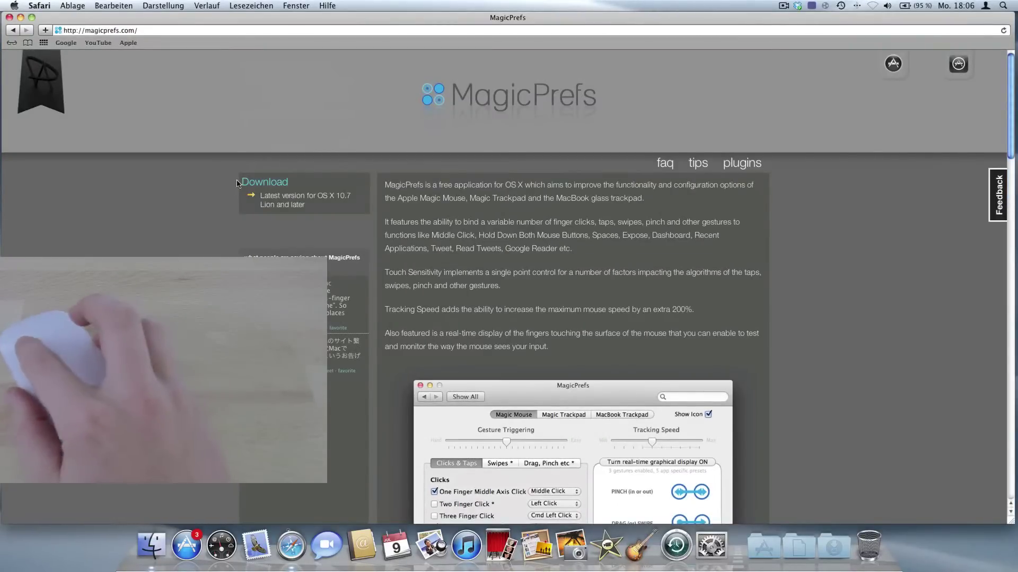
left_click(275, 196)
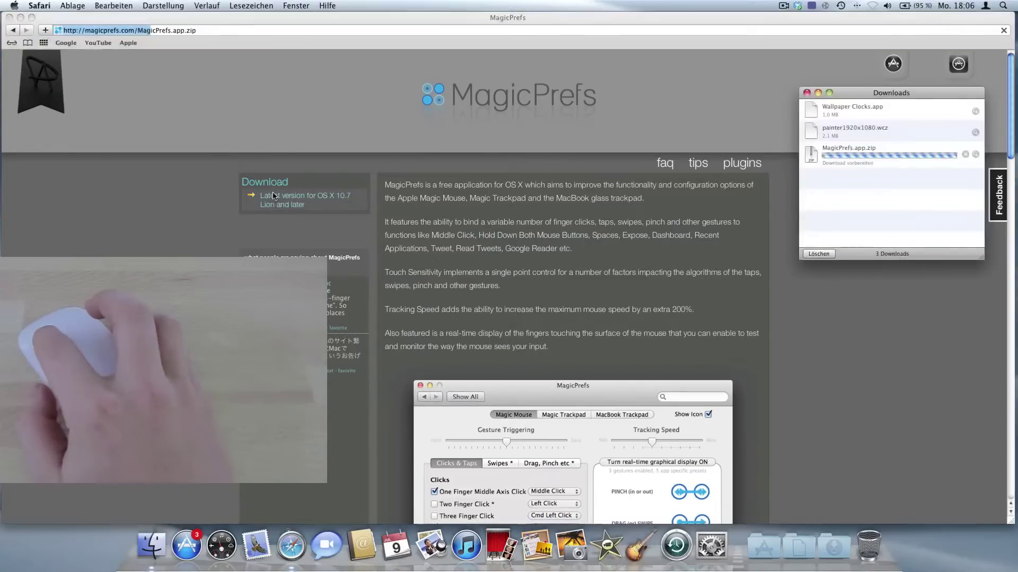
left_click(827, 255)
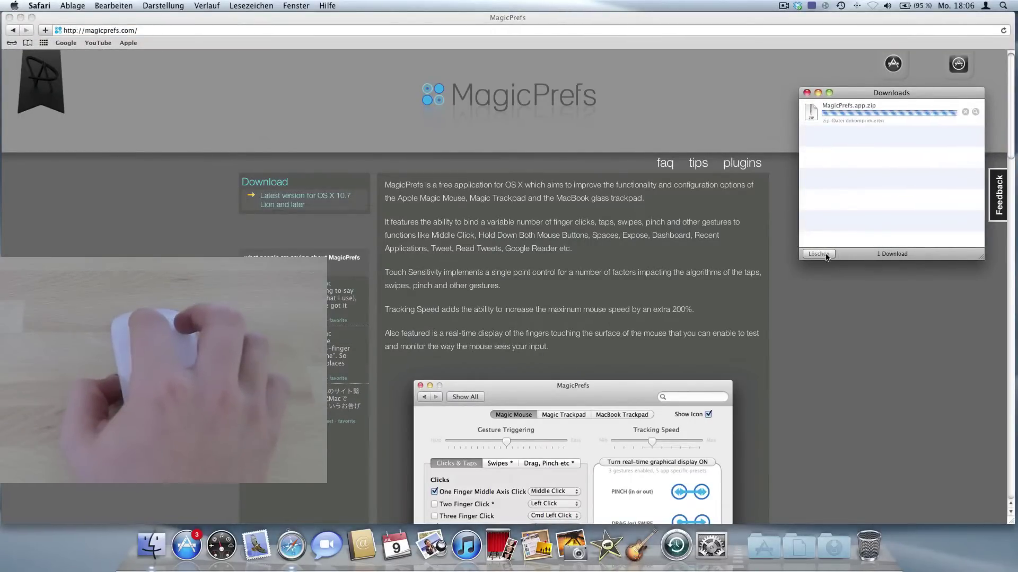
key("super+m")
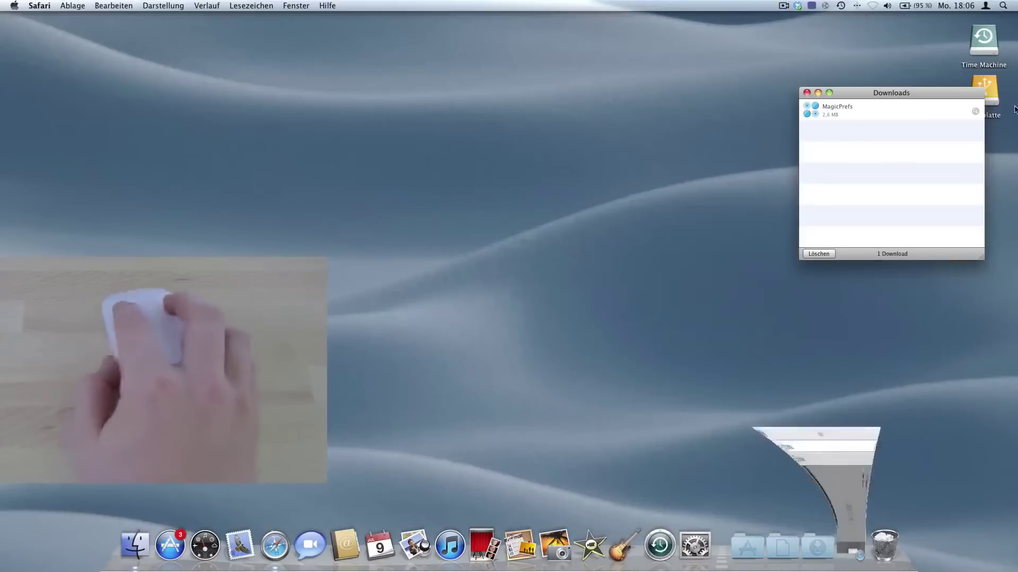
Move the MagicPrefs application from the Downloads folder onto the desktop
left_click(802, 546)
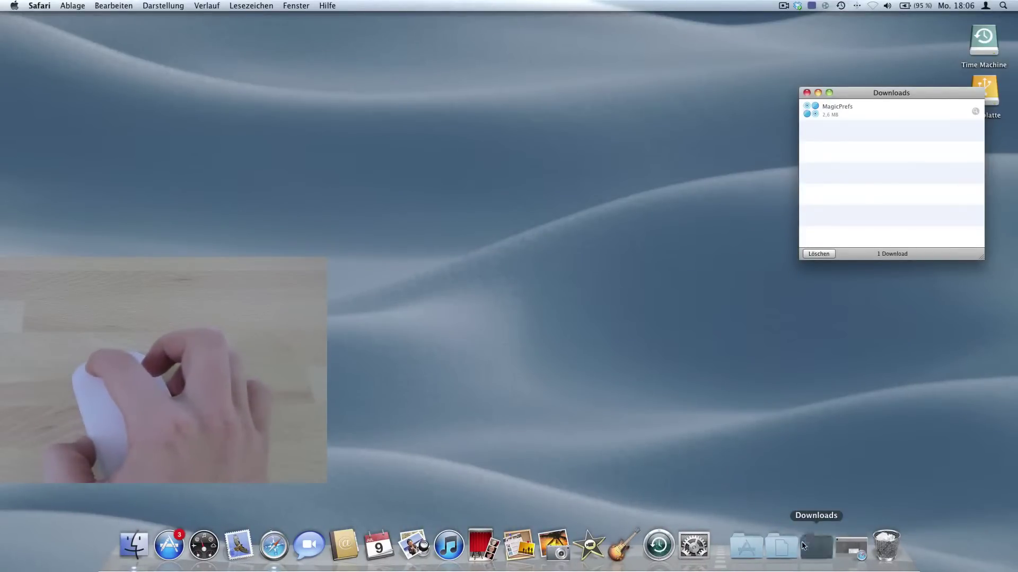
left_click_drag(810, 520, 633, 304)
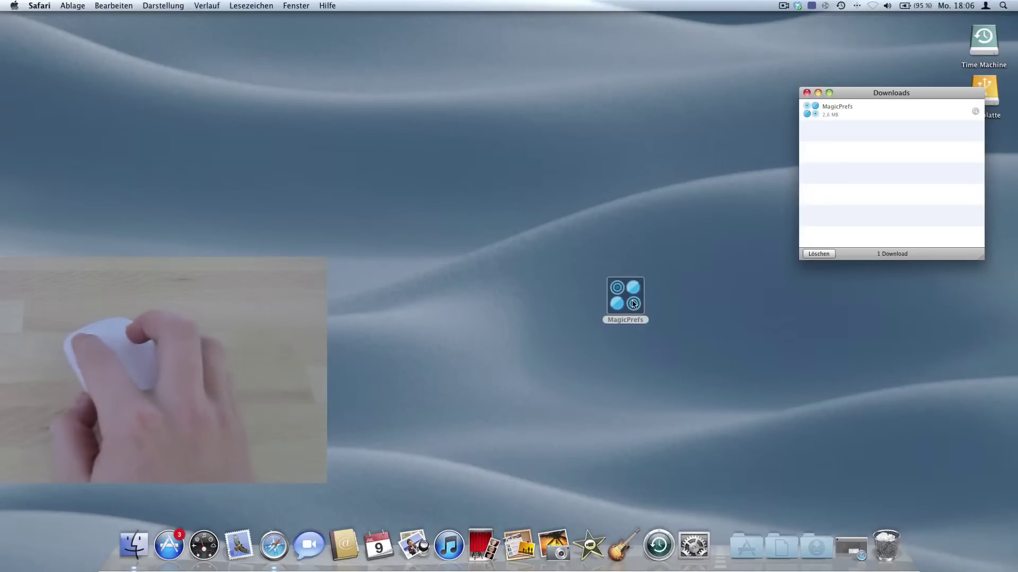
left_click(633, 304)
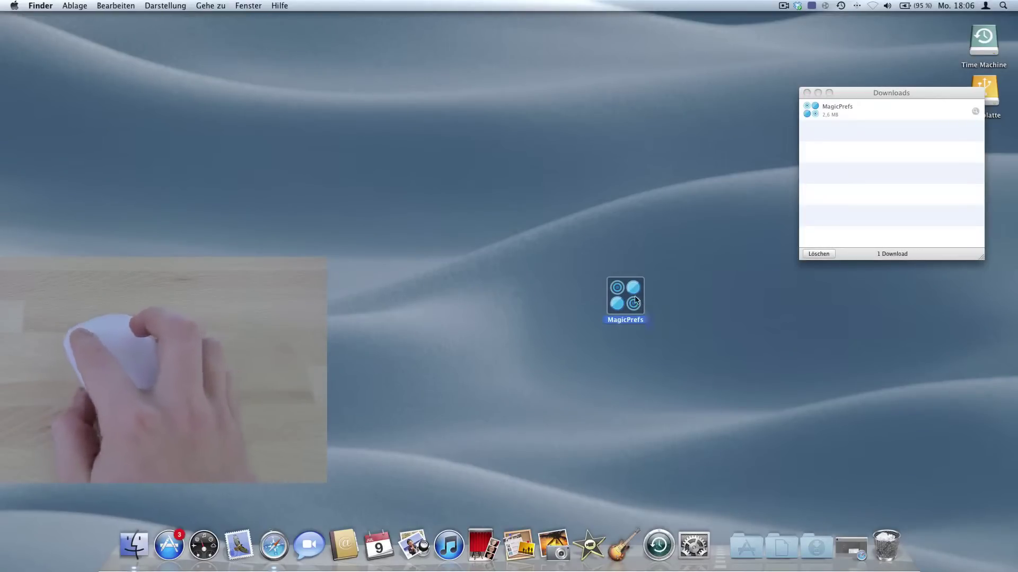
left_click_drag(636, 300, 610, 178)
Launch MagicPrefs from the desktop, allow the downloaded program to open and close its Welcome window
double_click(607, 178)
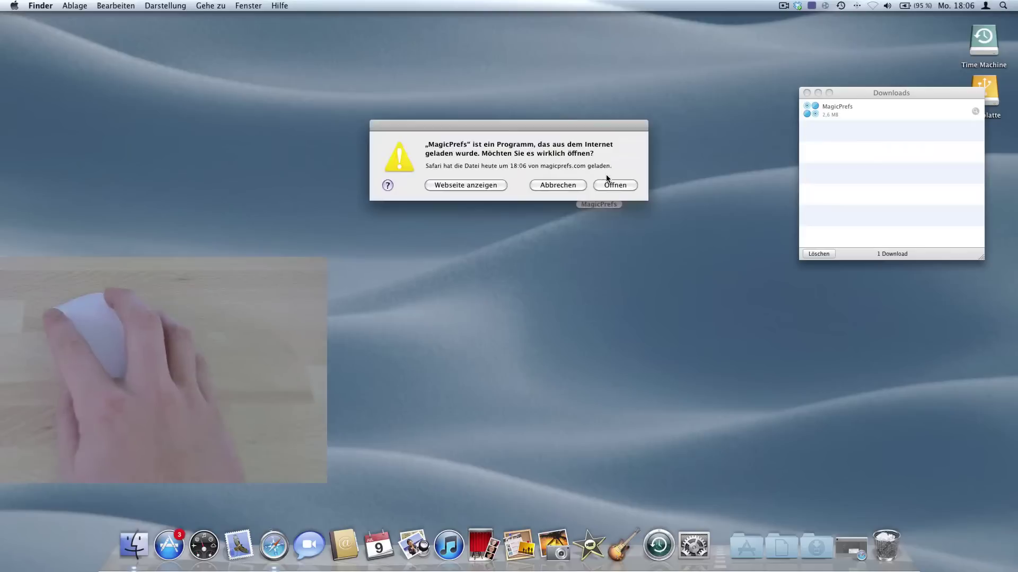
left_click(609, 184)
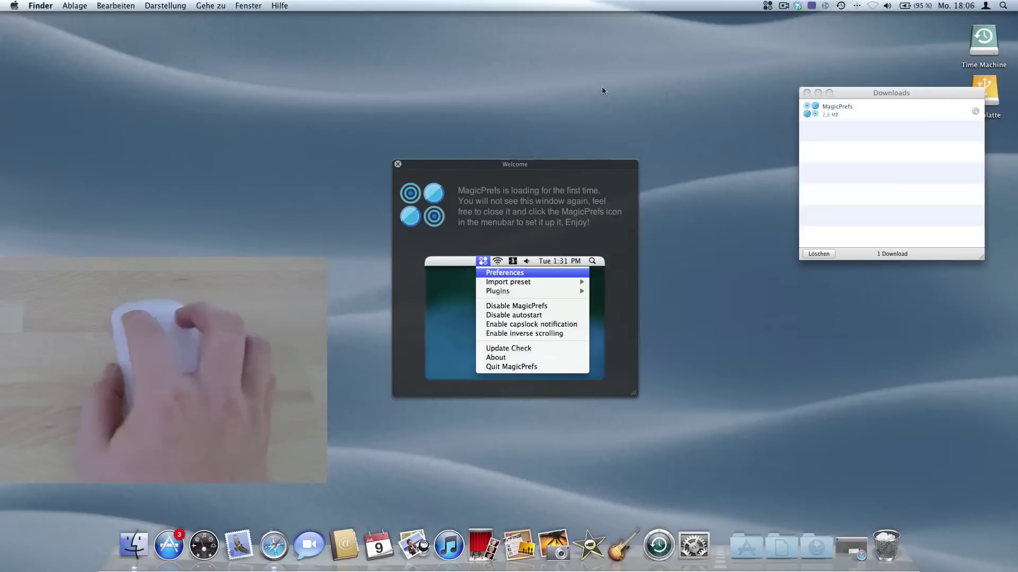
left_click(397, 164)
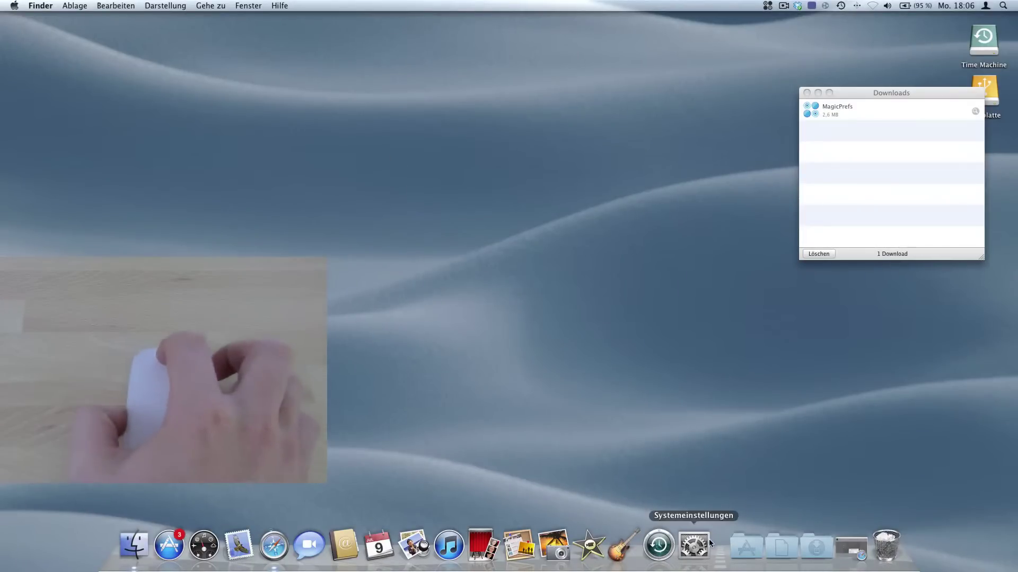
Open the MagicPrefs pane in System Preferences, view the Magic Trackpad and MacBook Trackpad settings, and return to Magic Mouse
left_click(687, 534)
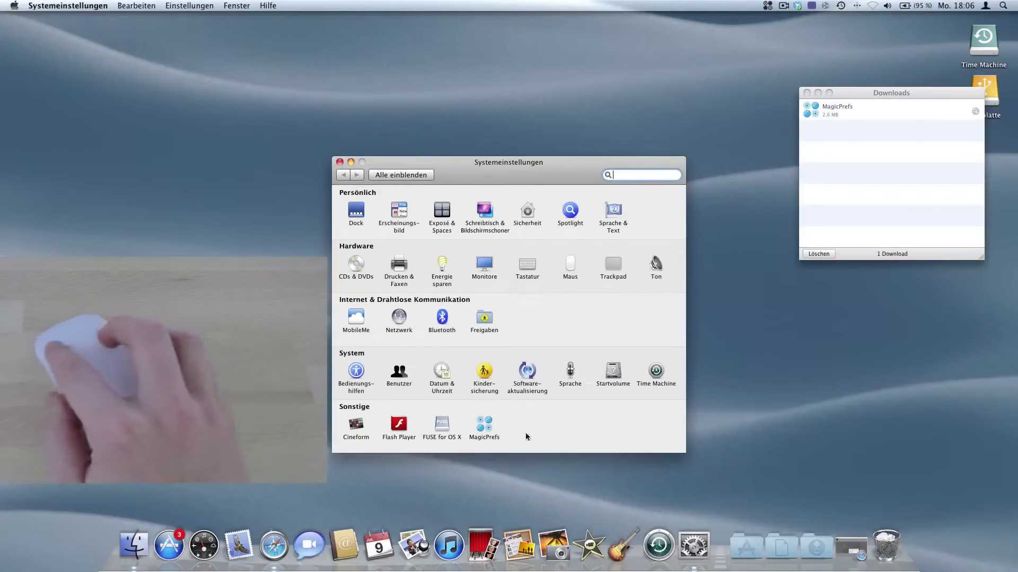
left_click(478, 427)
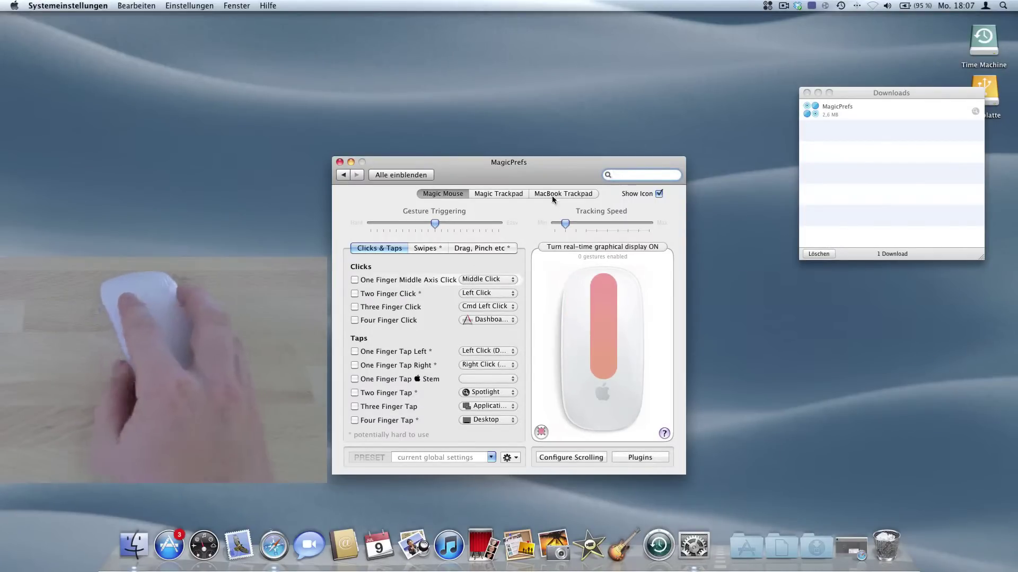
left_click(491, 193)
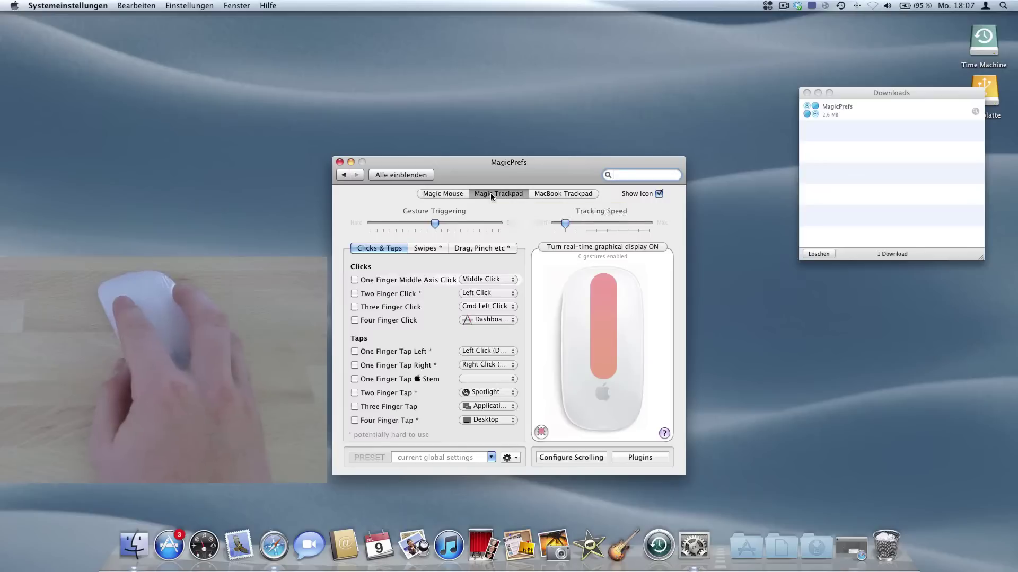
left_click(545, 197)
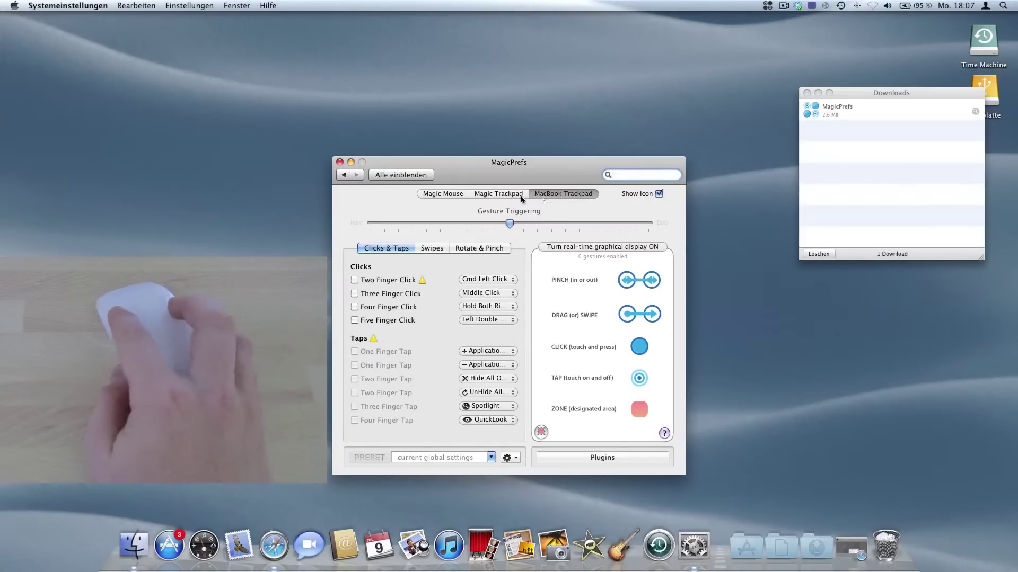
left_click(447, 194)
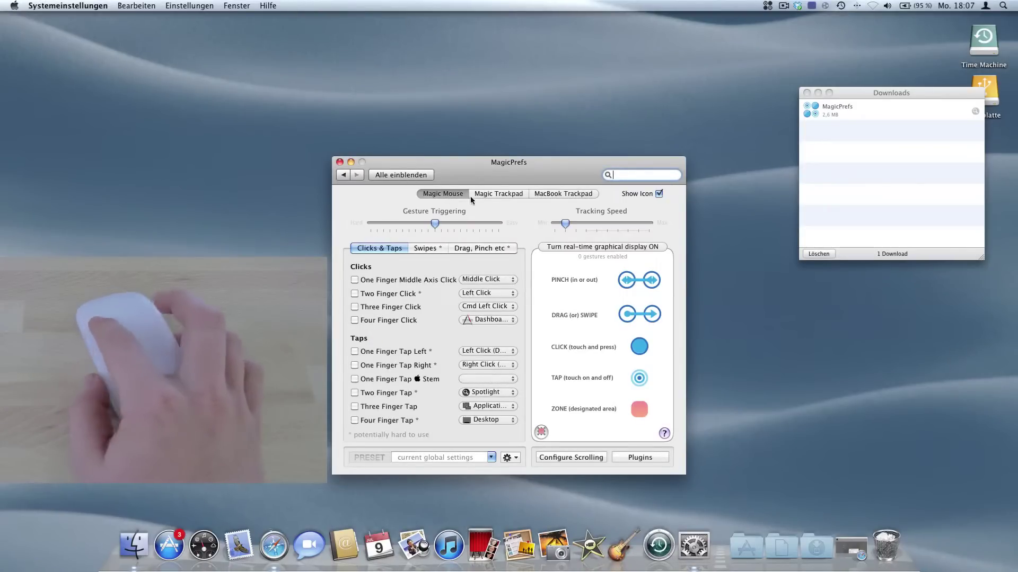
Enable One Finger Middle Axis Click for Magic Mouse and test it by repeatedly showing and hiding the window overview
mouse_move(444, 281)
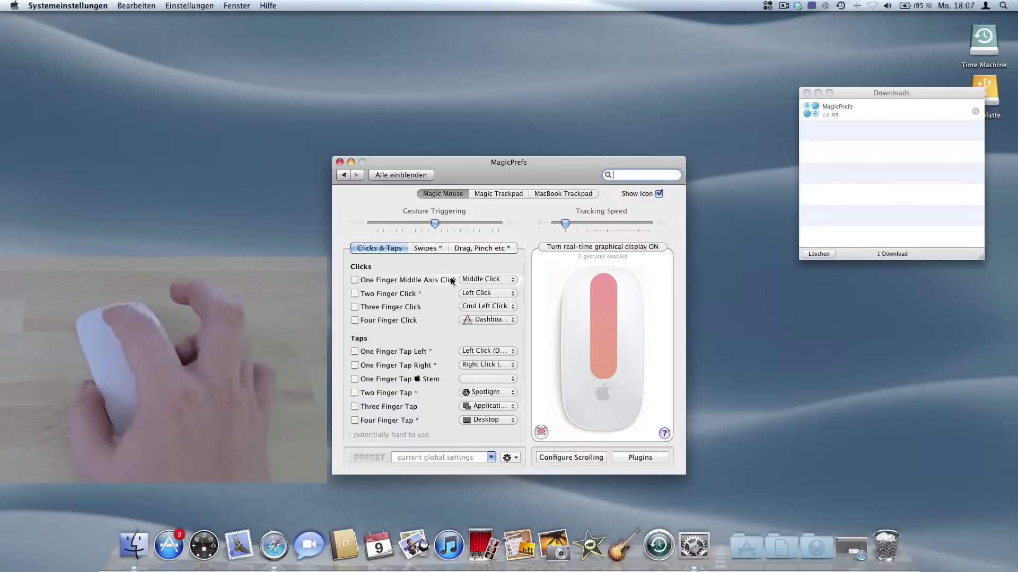
left_click(355, 279)
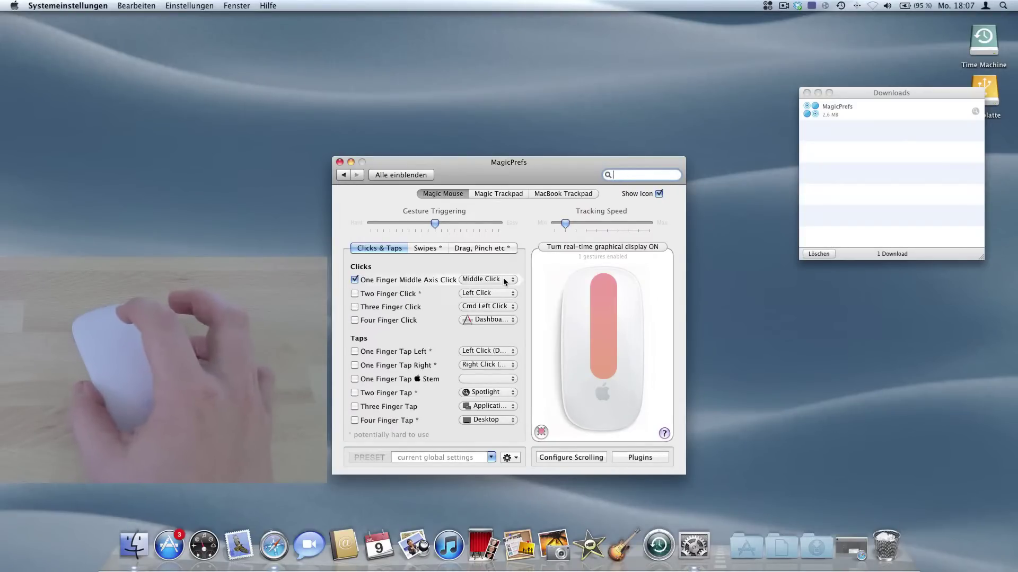
middle_click(252, 247)
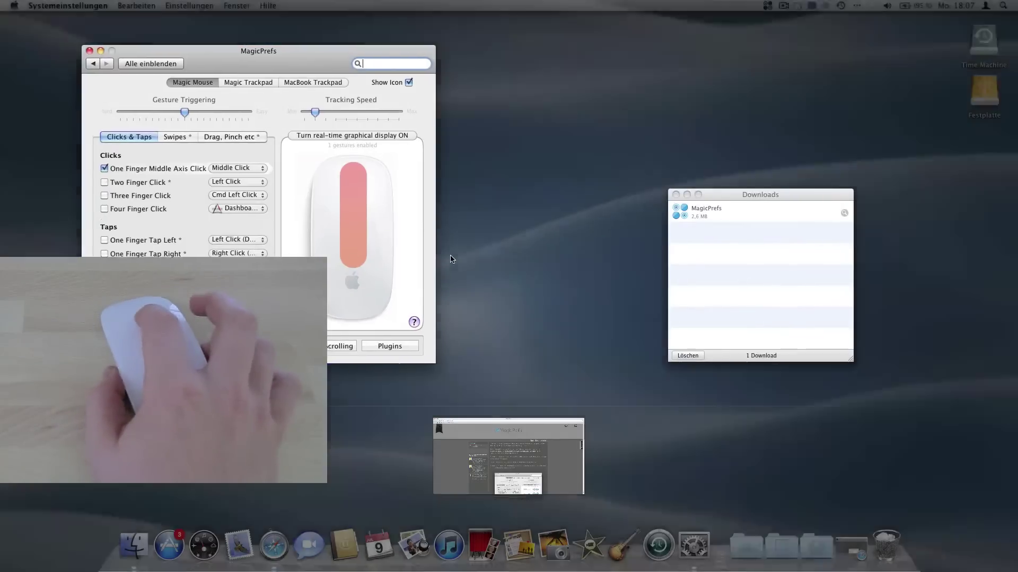
middle_click(451, 259)
middle_click(450, 255)
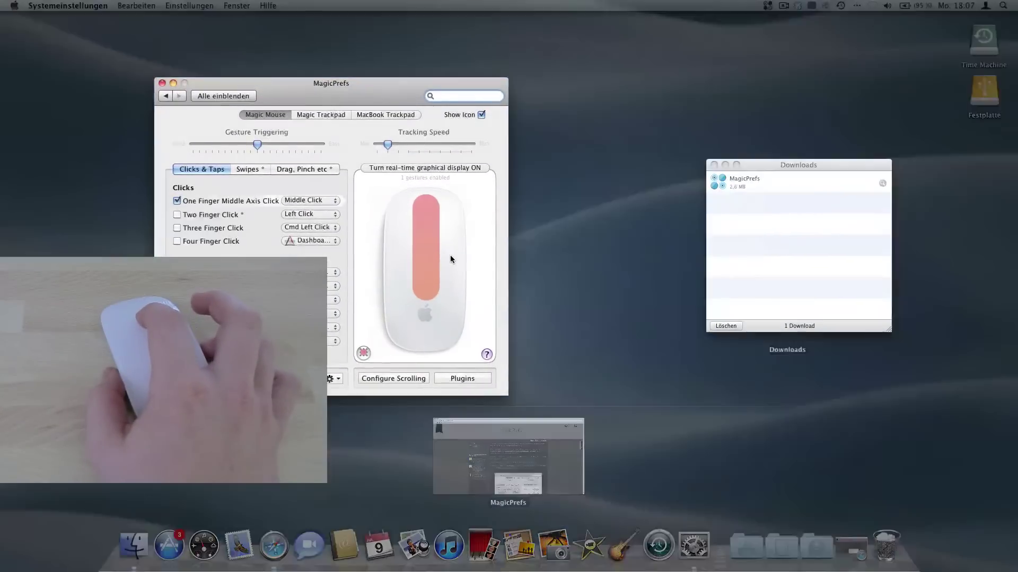
middle_click(450, 256)
middle_click(450, 256)
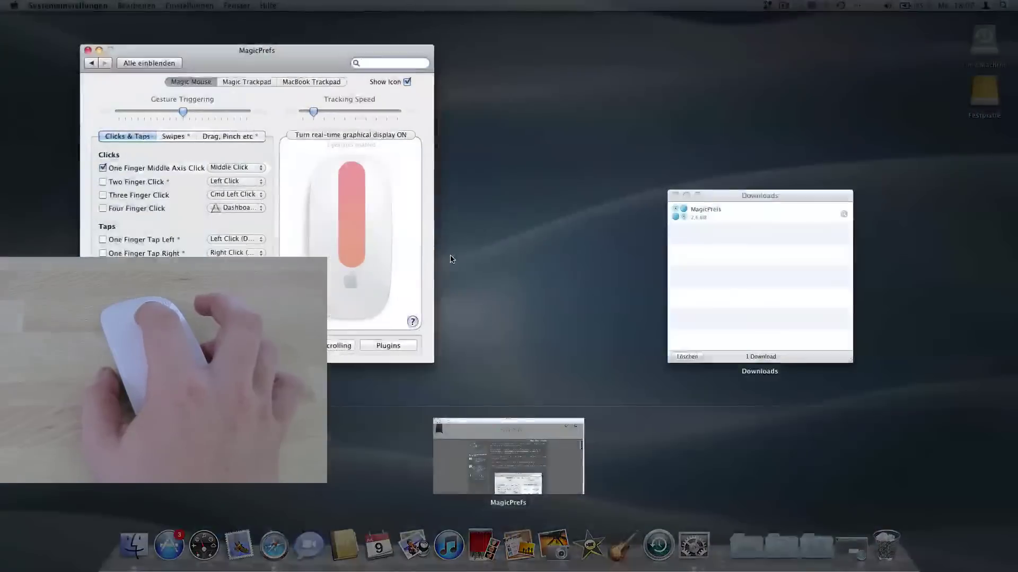
middle_click(450, 256)
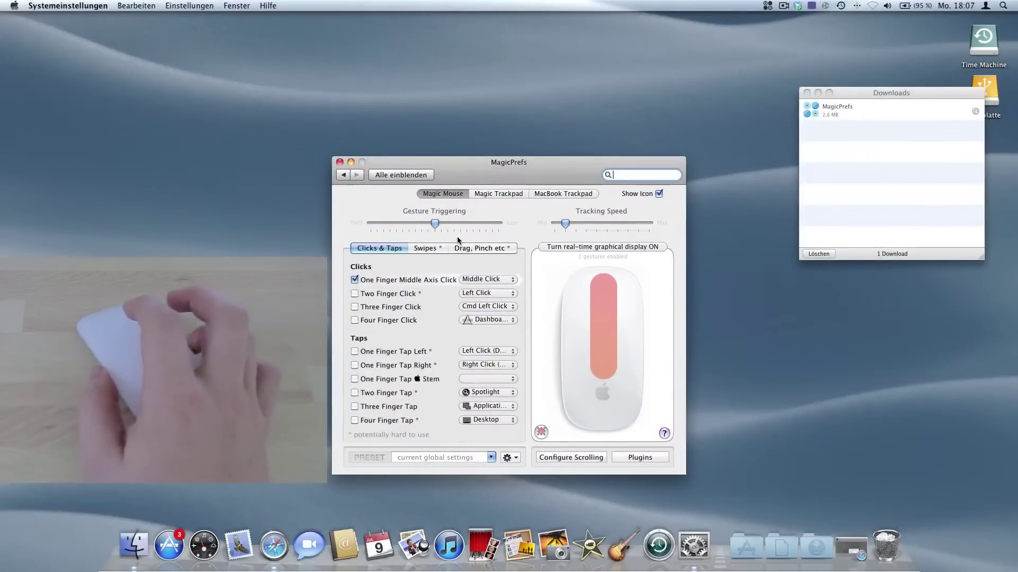
middle_click(459, 239)
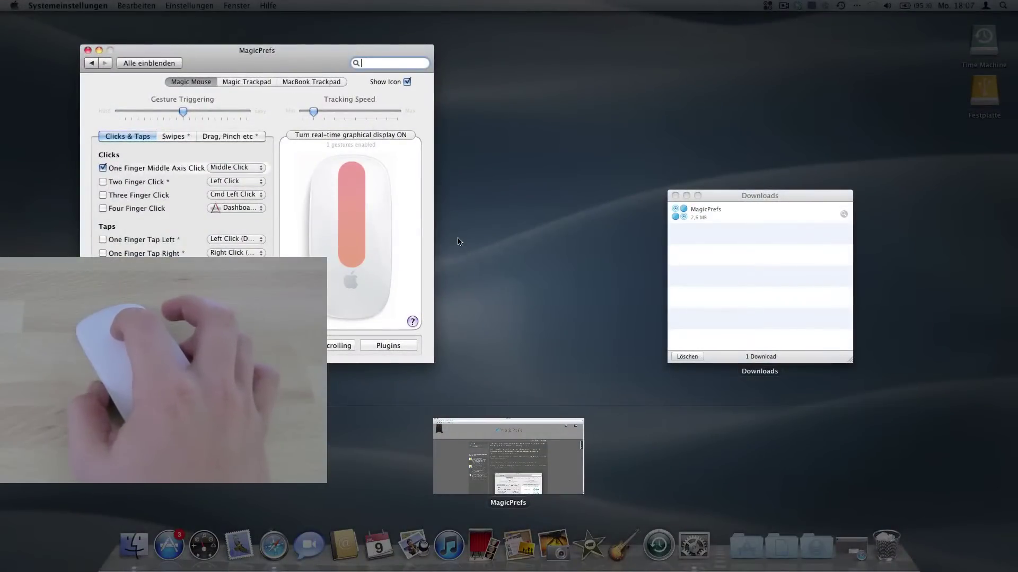
middle_click(459, 242)
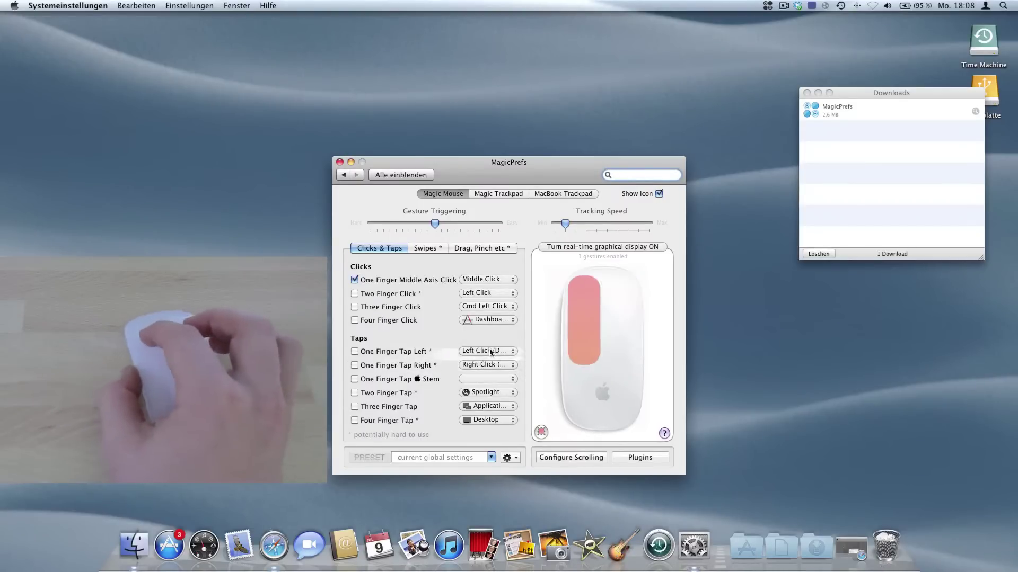
Enable Four Finger Click with Dashboard.app as its action, and test it by showing and dismissing the Dashboard
left_click(354, 321)
left_click(502, 321)
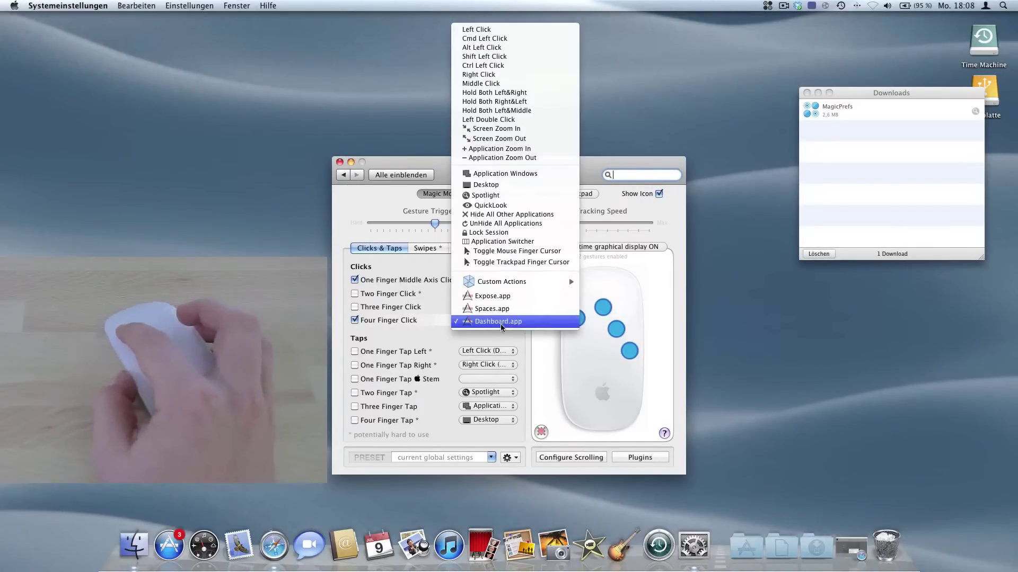
left_click(511, 322)
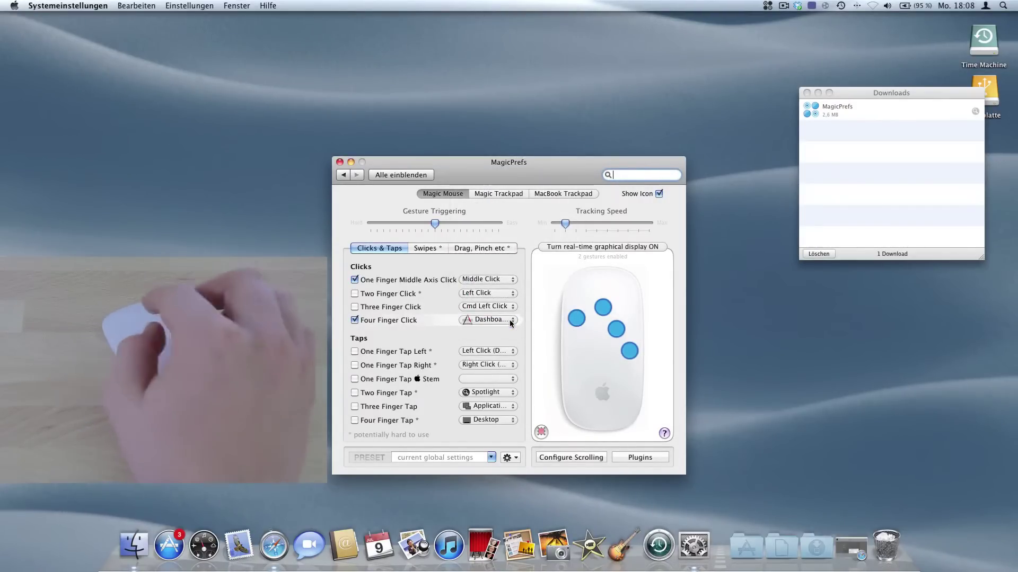
left_click(510, 322)
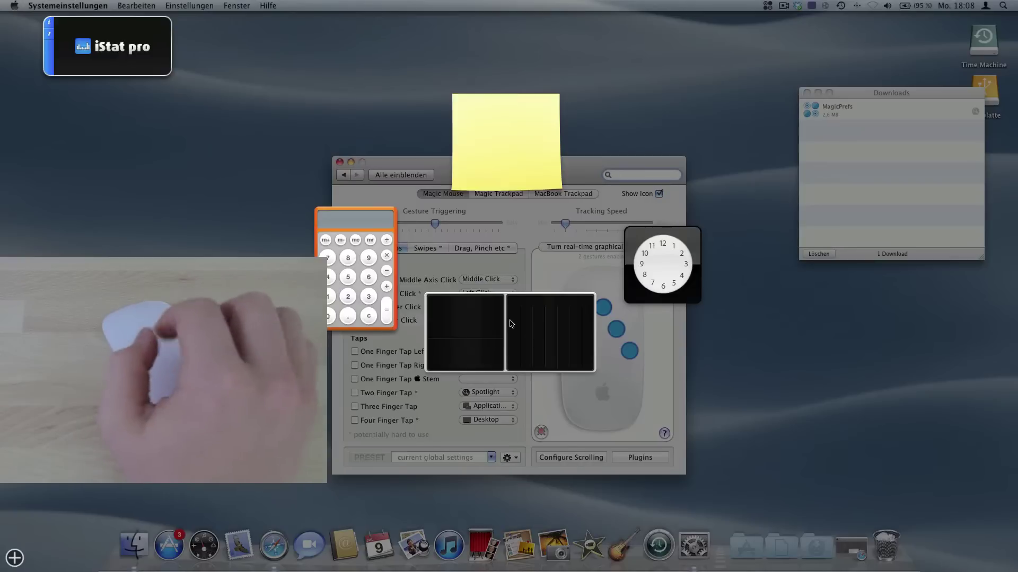
left_click(517, 274)
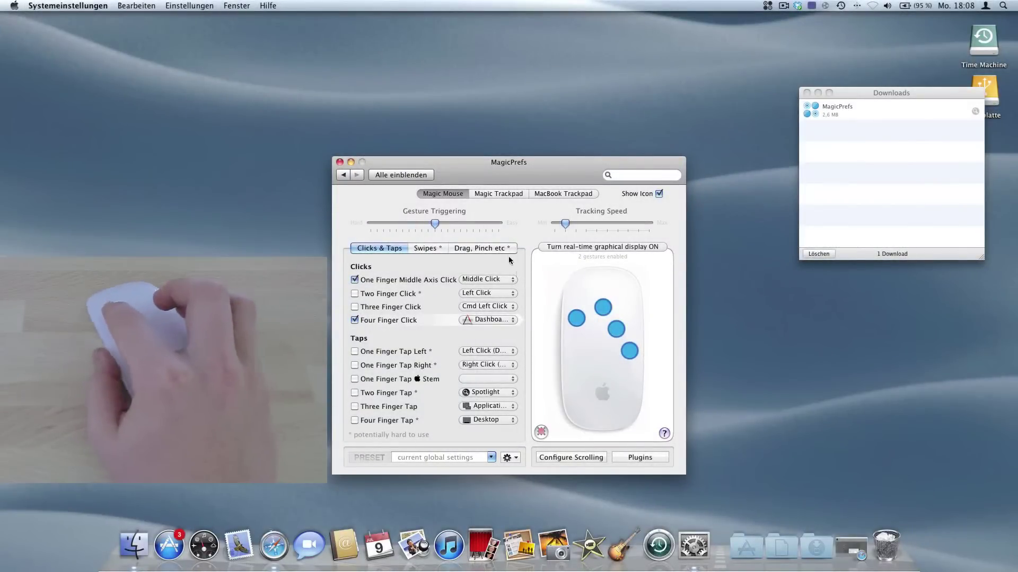
View the Magic Mouse swipe gestures and the actions available for Two Finger Swipe Left, keeping Switch Space Left
left_click(431, 249)
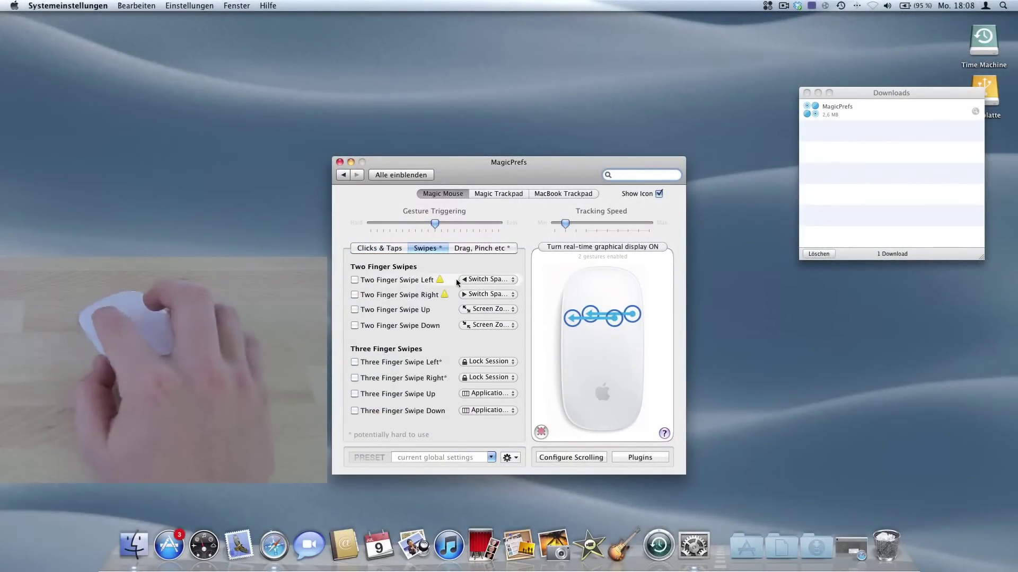
left_click(481, 280)
left_click(392, 278)
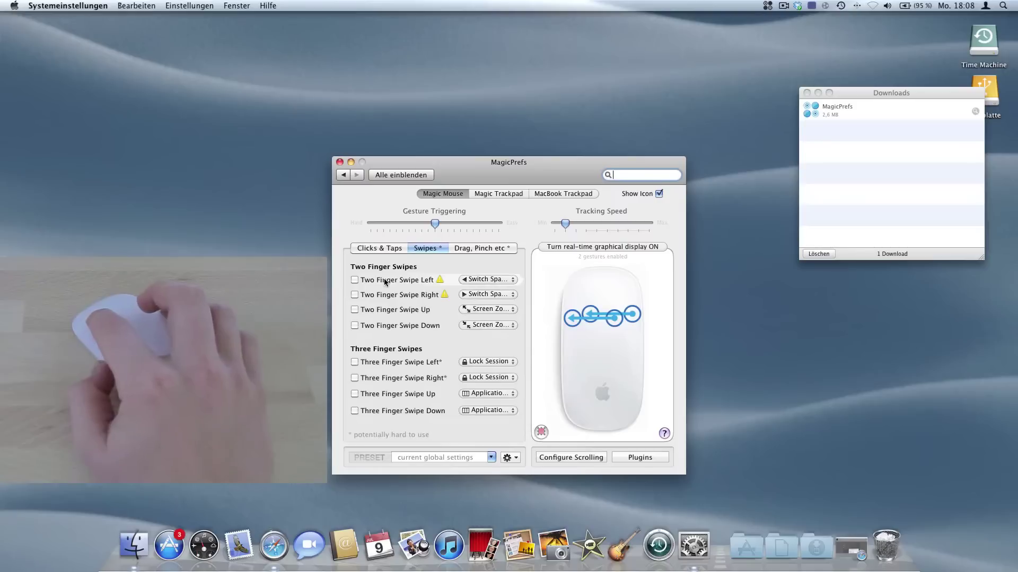
left_click(473, 281)
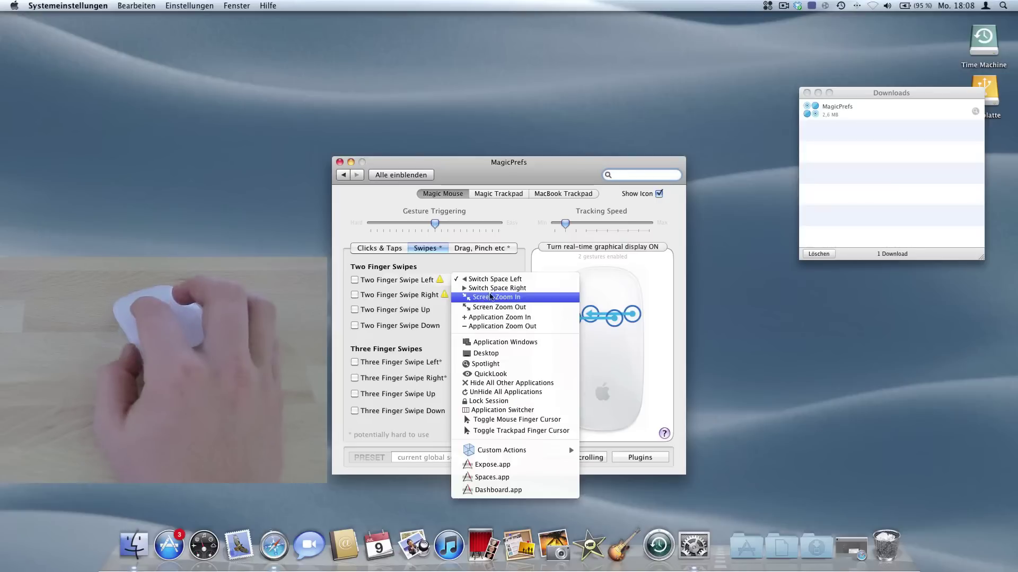
left_click(492, 274)
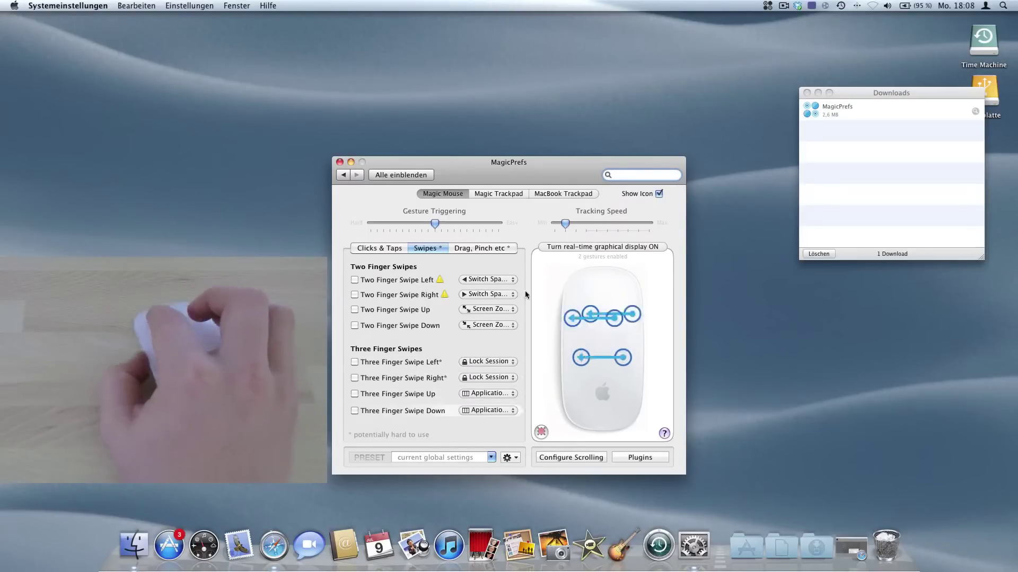
Enable Two Finger Pinch In with Application Zoom In and Two Finger Pinch Out with Application Zoom Out as their actions
left_click(504, 248)
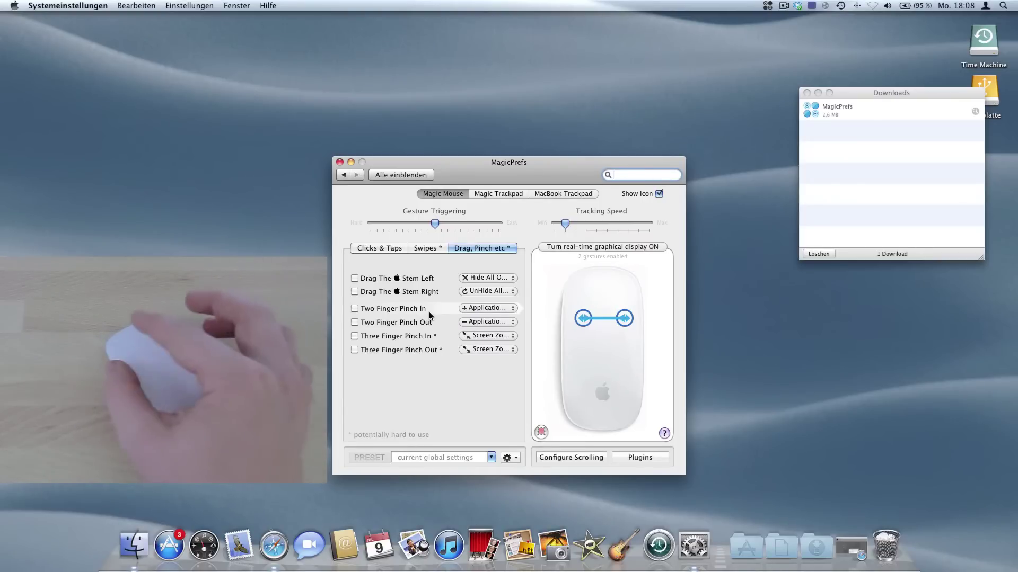
left_click(355, 308)
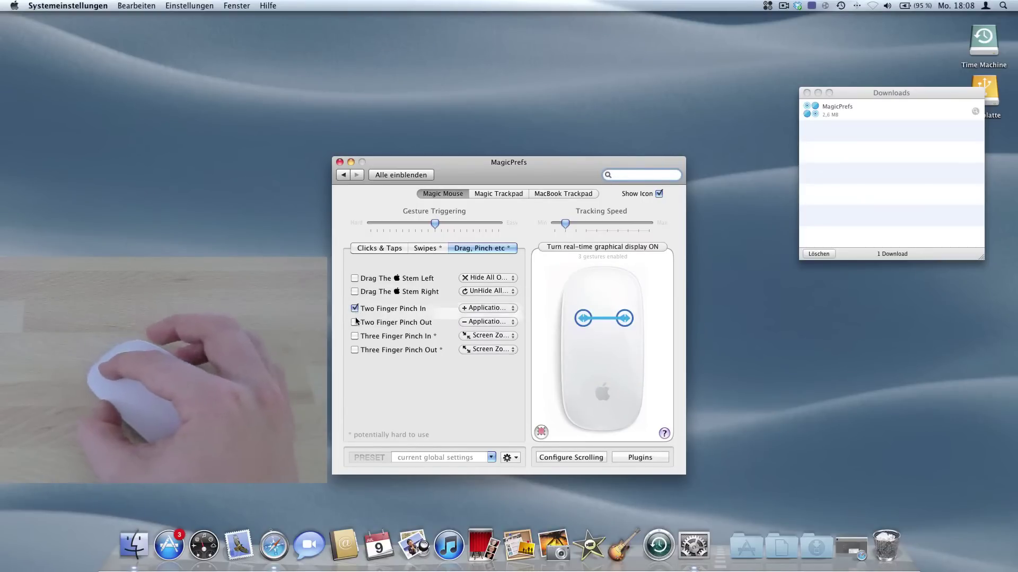
left_click(354, 322)
left_click(512, 309)
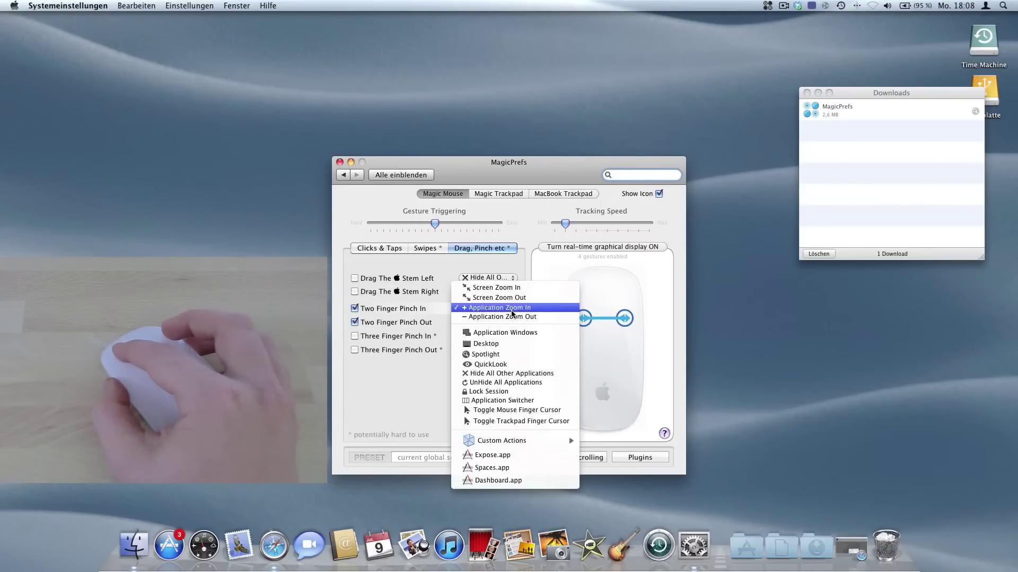
left_click(512, 309)
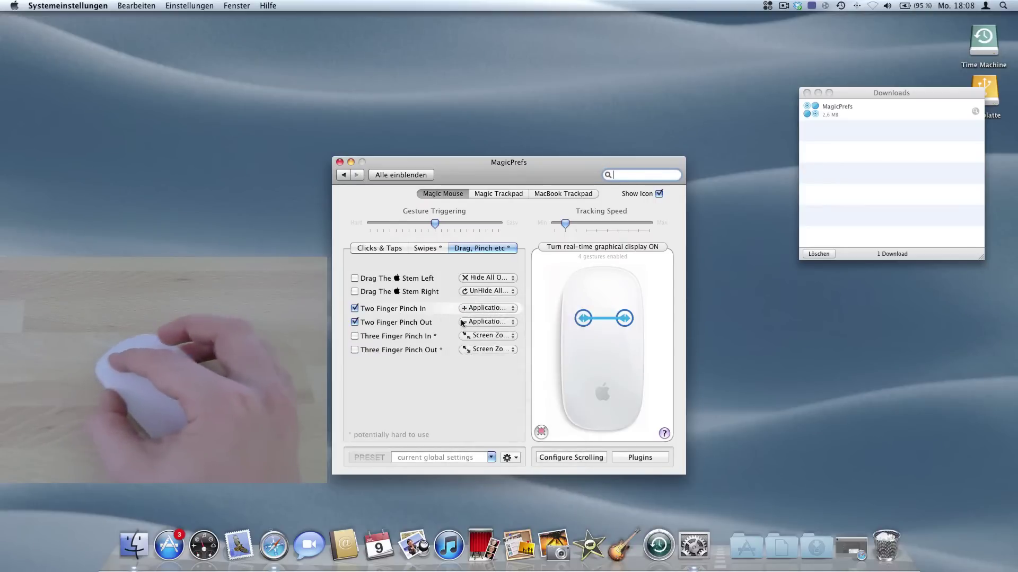
left_click(486, 323)
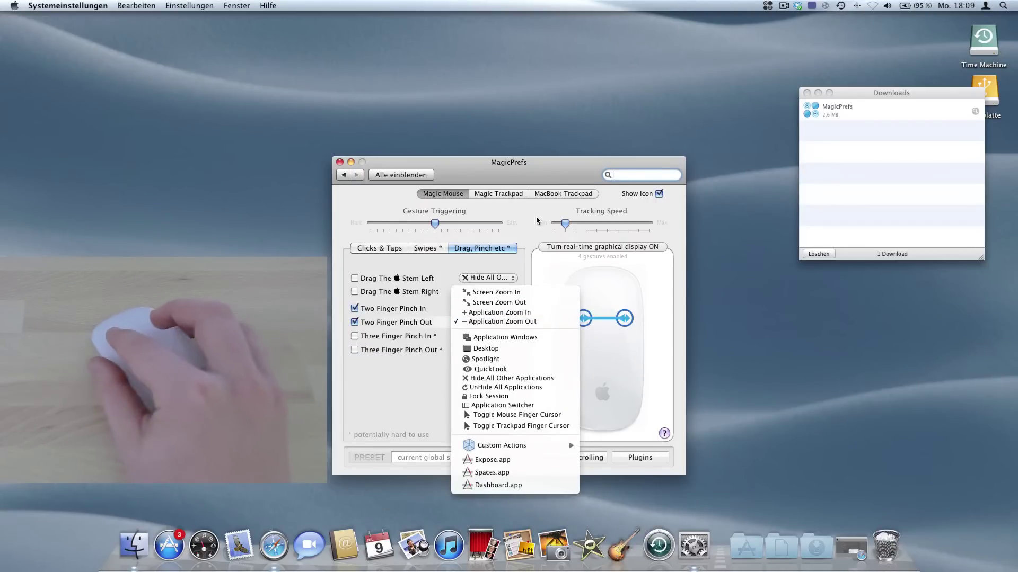
left_click(486, 322)
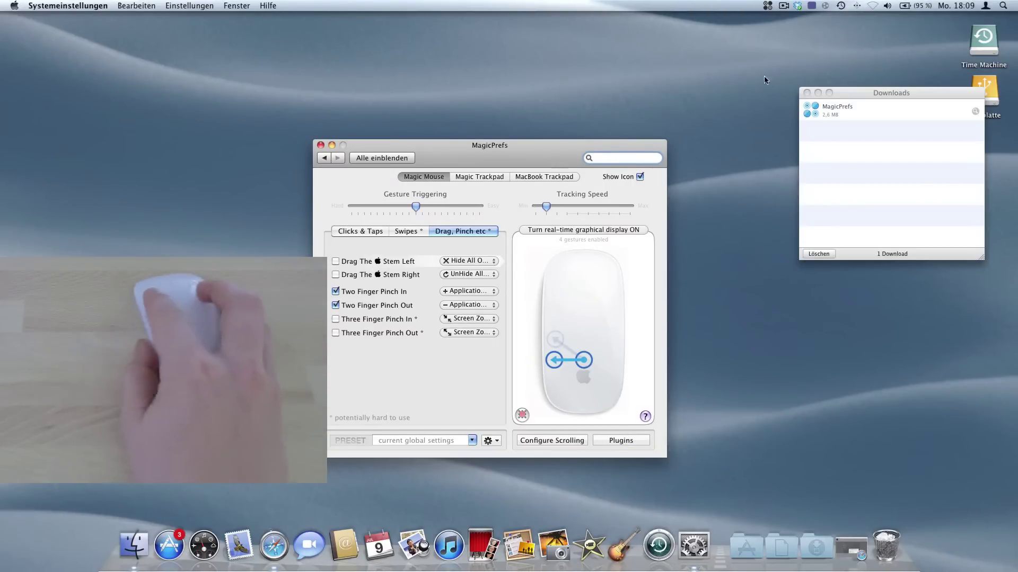
Open the MagicPrefs preferences from its menu-bar item, and quit MagicPrefs from the same place
left_click(768, 6)
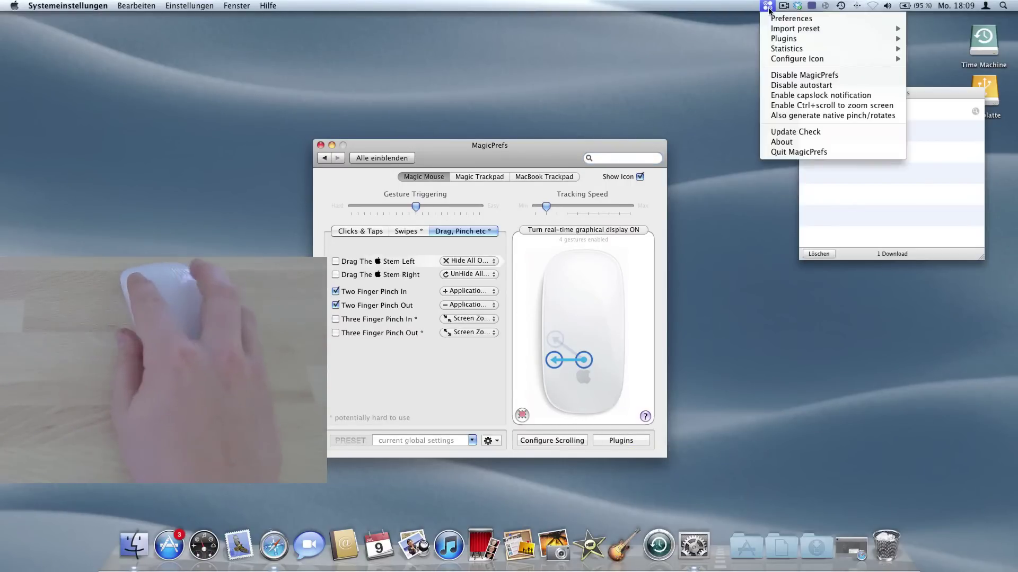
left_click(793, 22)
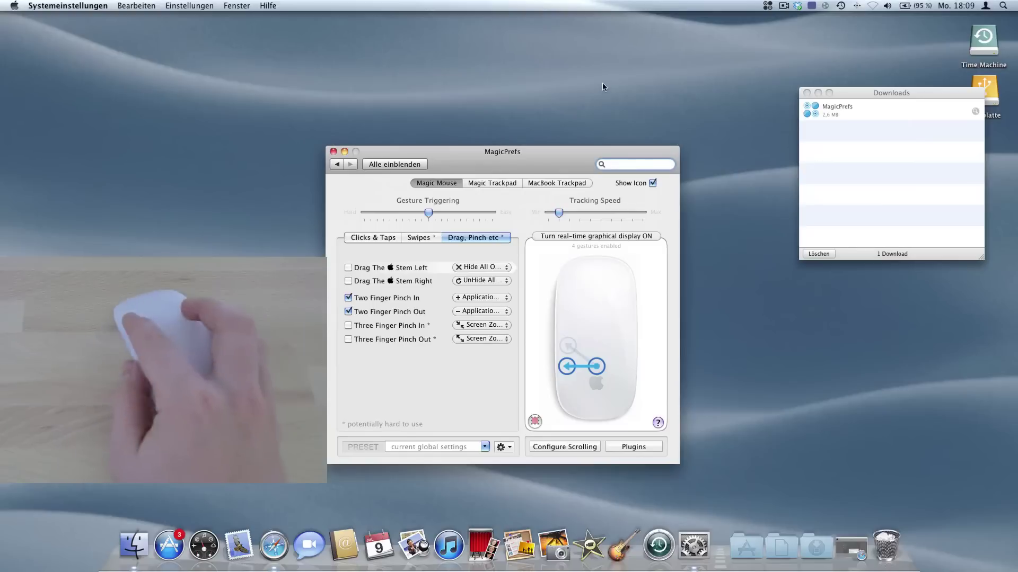
left_click(767, 6)
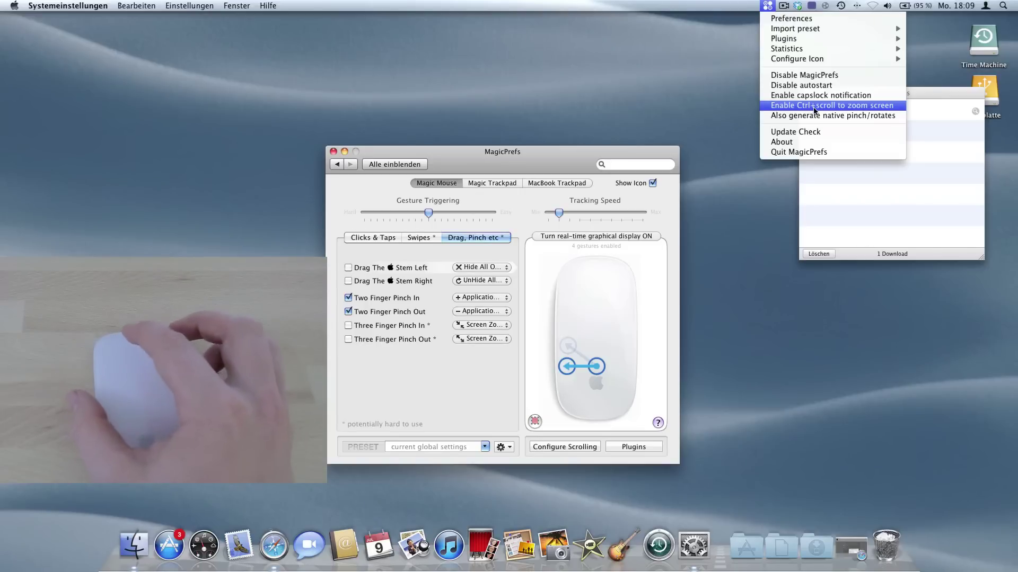
left_click(803, 152)
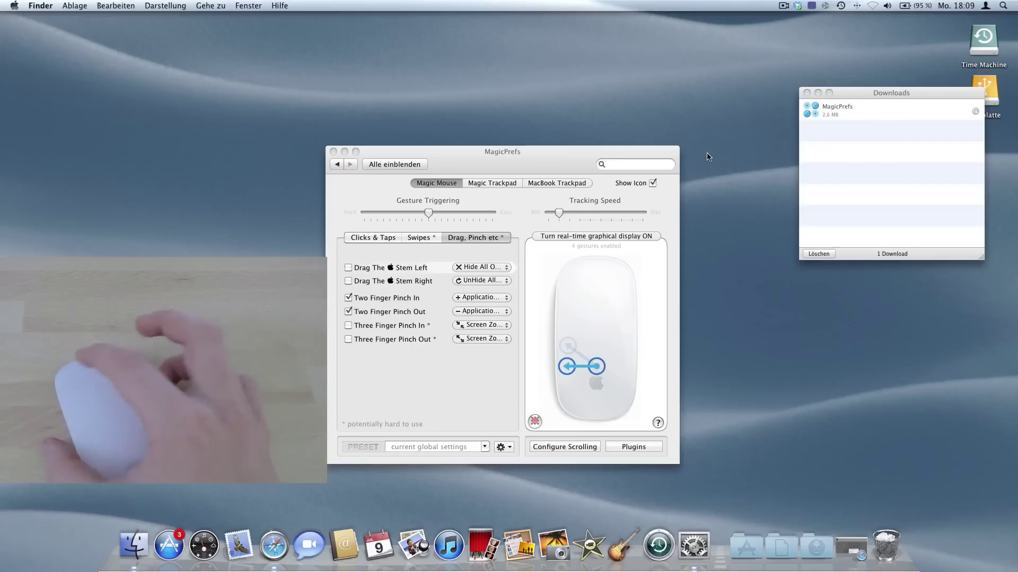
Quit System Preferences and display the options of the MagicPrefs menu-bar item
left_click(488, 152)
key("super+q")
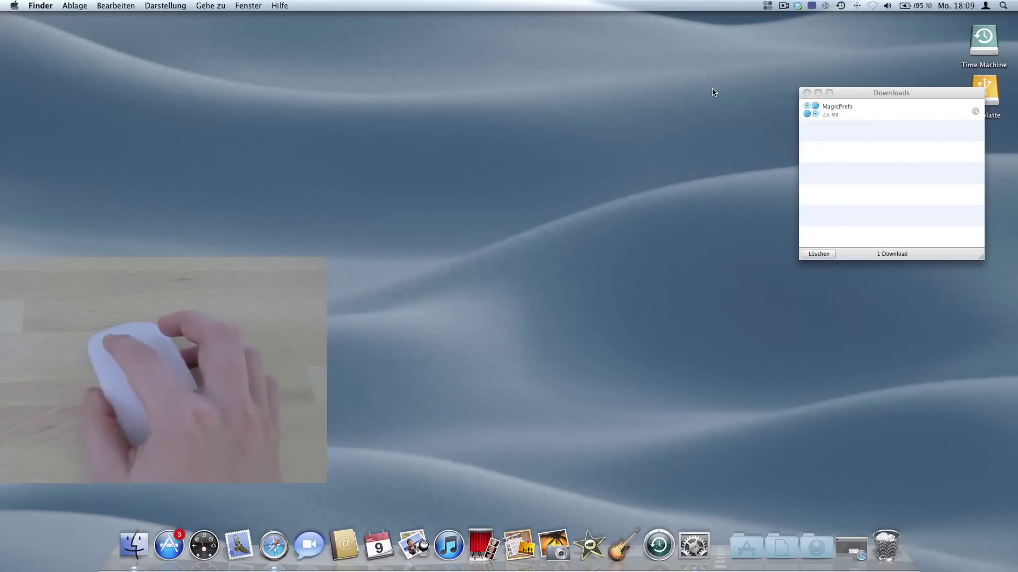
left_click(767, 6)
left_click(774, 11)
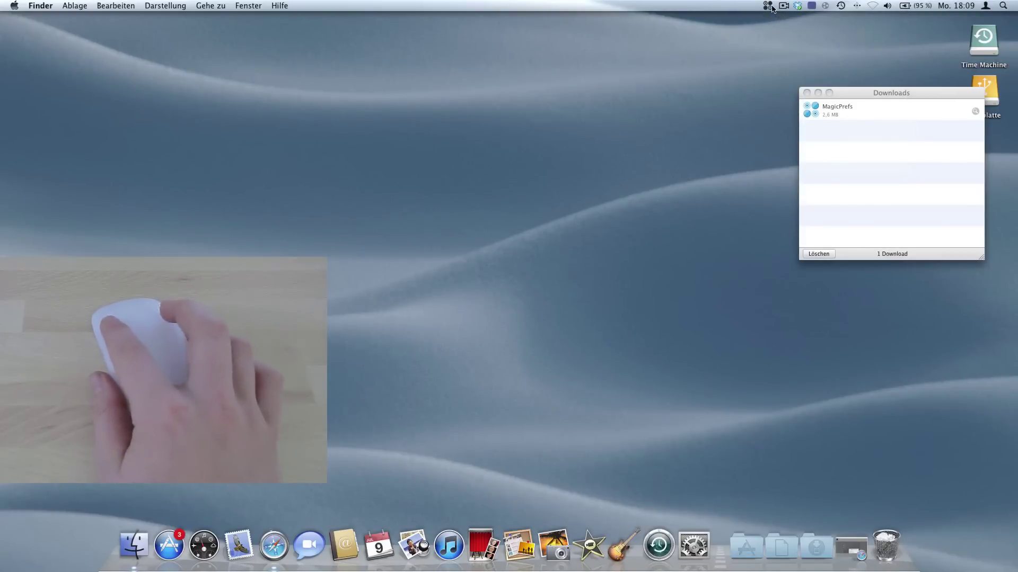
left_click(768, 7)
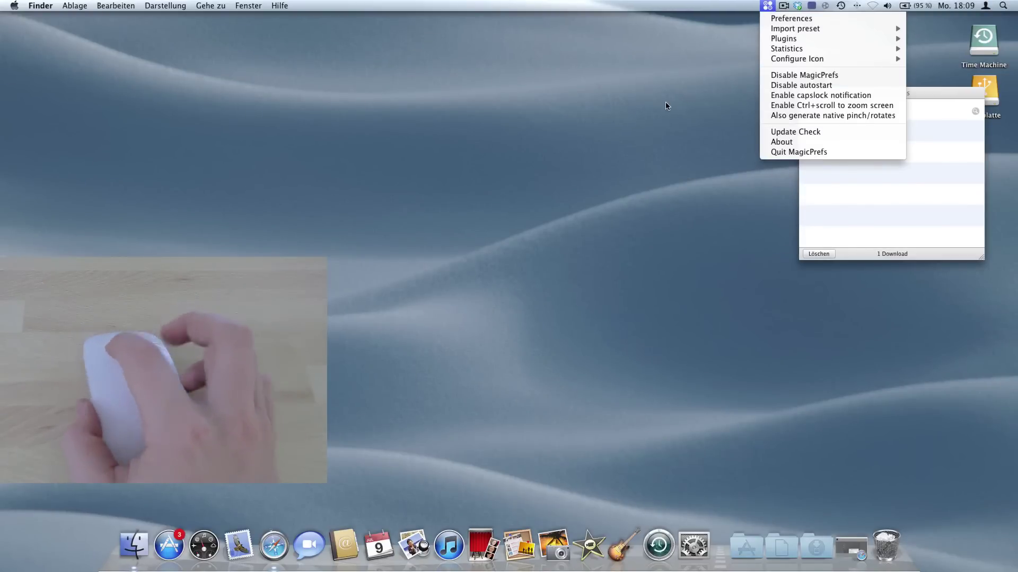